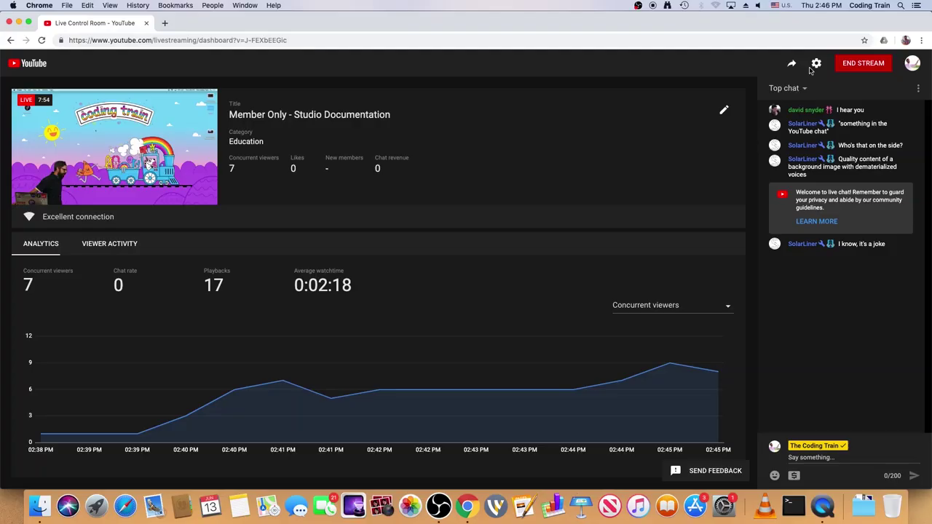
Copy the live stream key from YouTube Studio's ingestion settings and return to OBS.
click(816, 63)
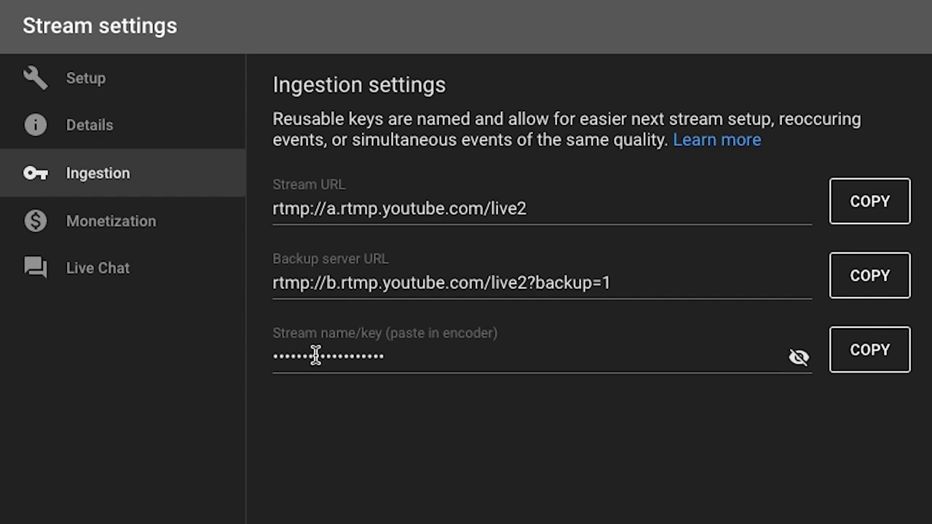
click(843, 356)
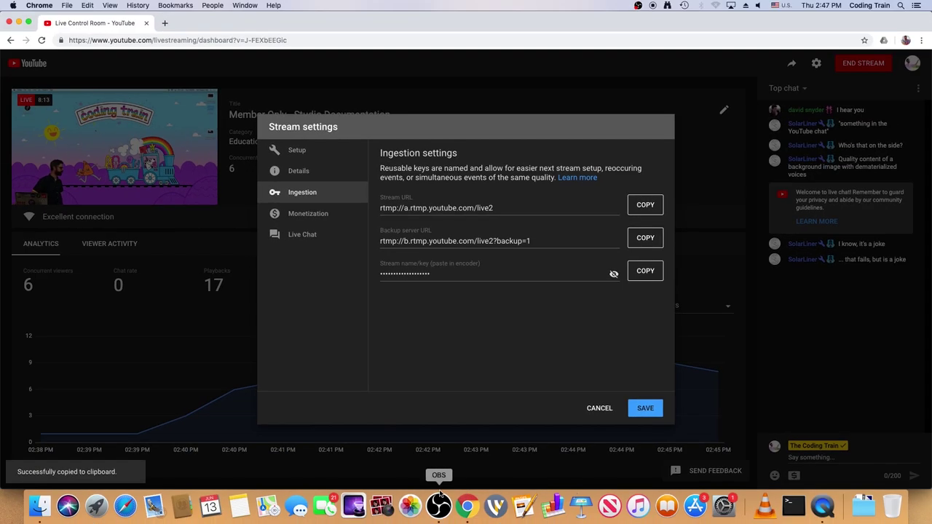
click(439, 502)
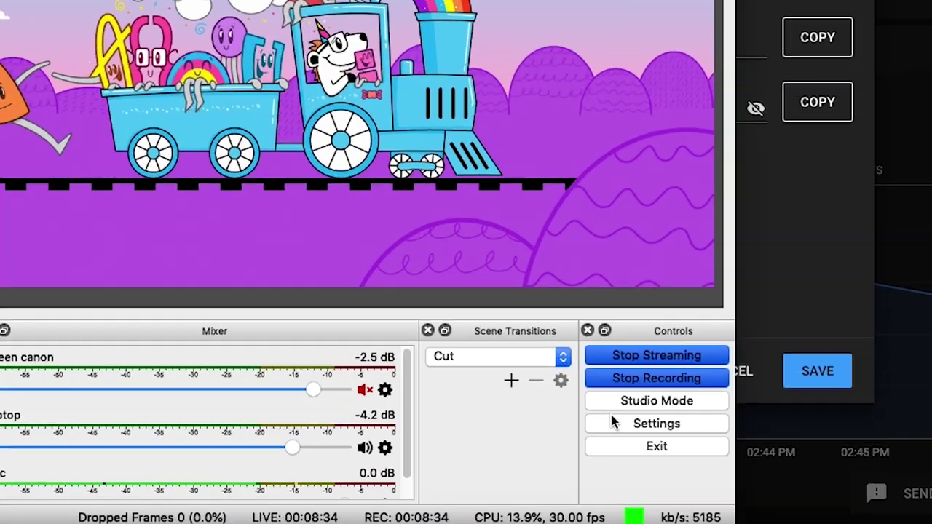
click(543, 435)
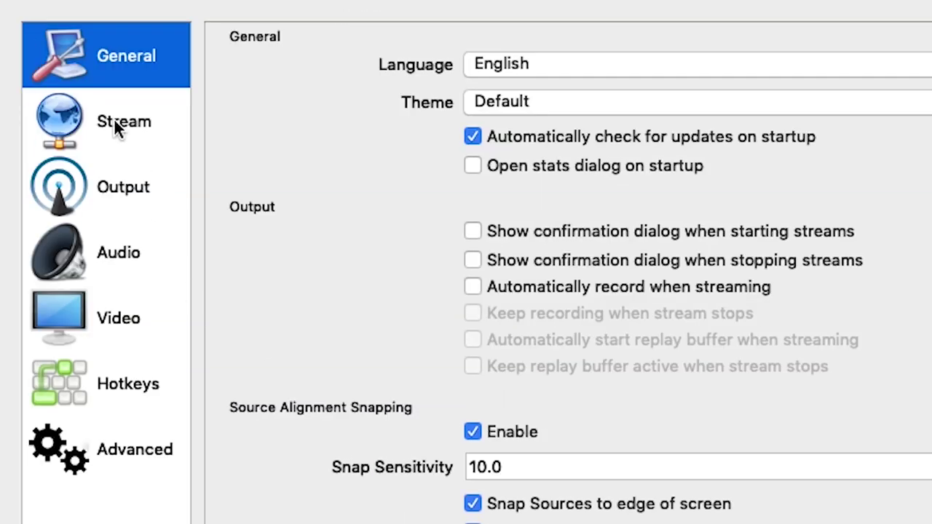
click(114, 122)
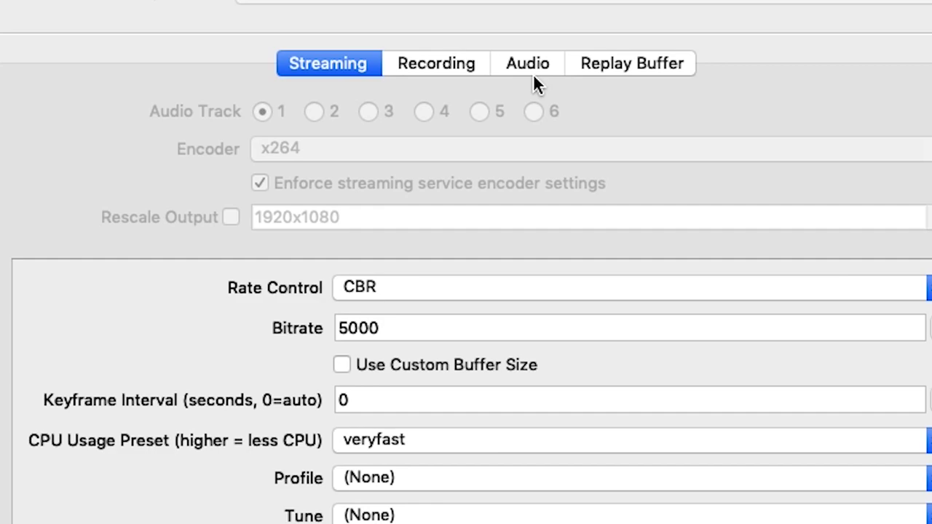
click(687, 125)
click(481, 56)
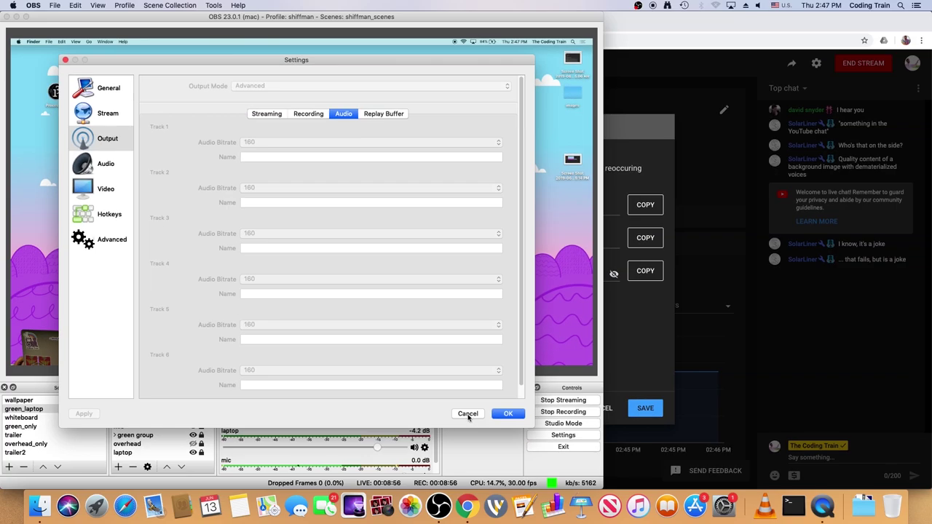
click(469, 414)
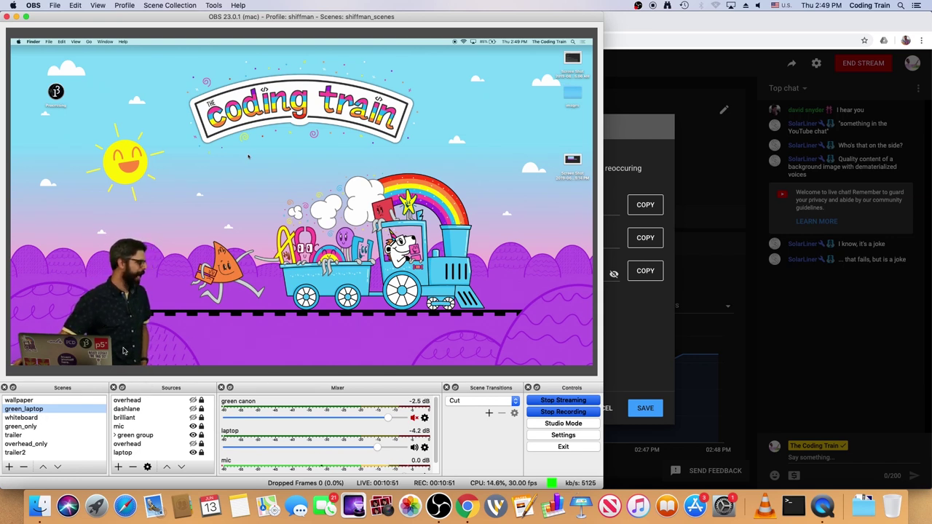
Create a new scene named 'test'.
click(8, 466)
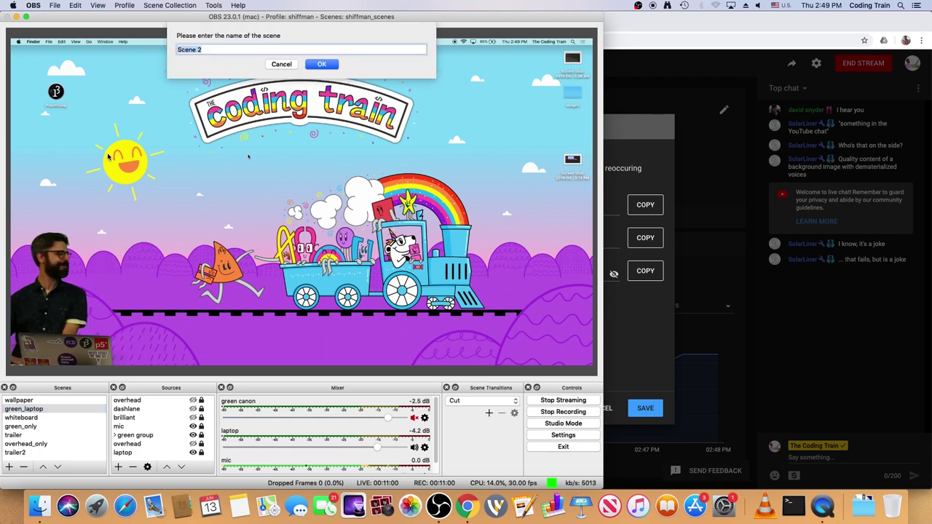
text(test)
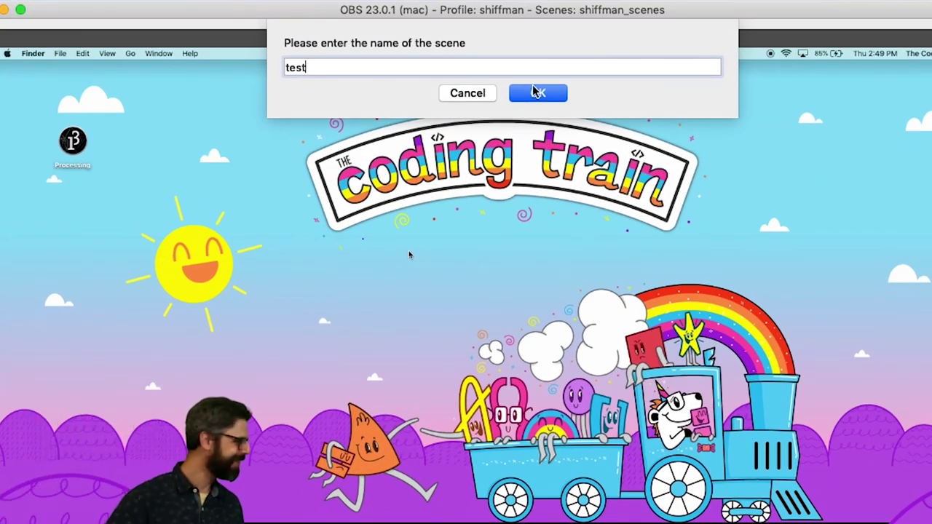
click(538, 93)
Add the existing 'mic' audio input source to the test scene.
click(239, 517)
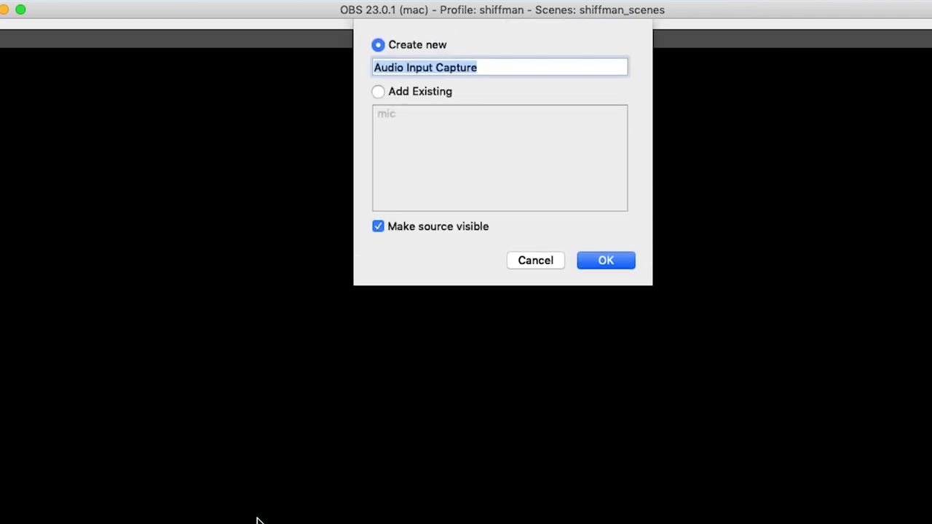
click(389, 92)
click(397, 115)
click(586, 260)
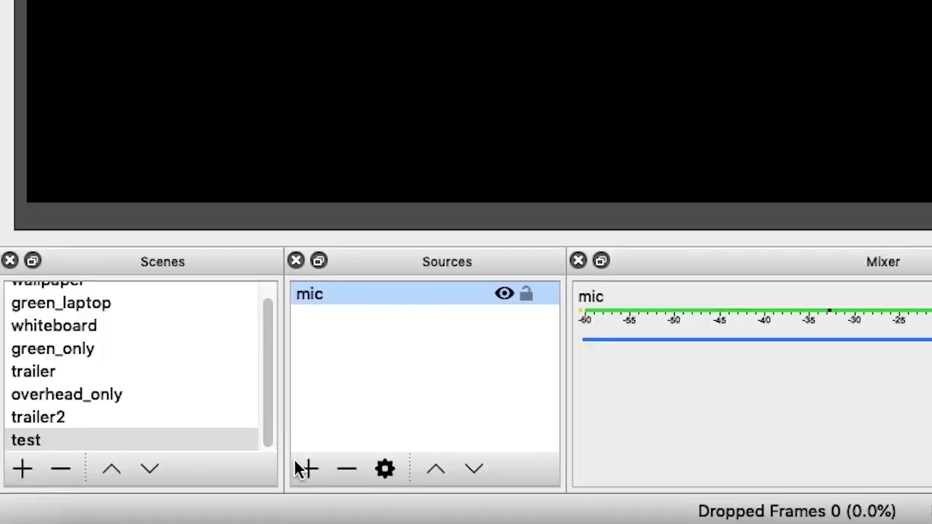
Add the existing 'green canon' video capture device to the test scene.
click(306, 469)
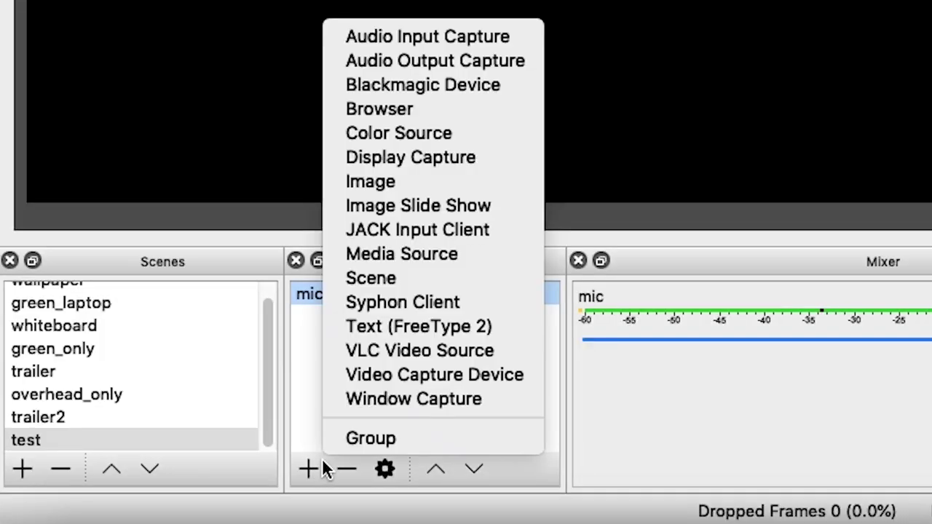
click(410, 85)
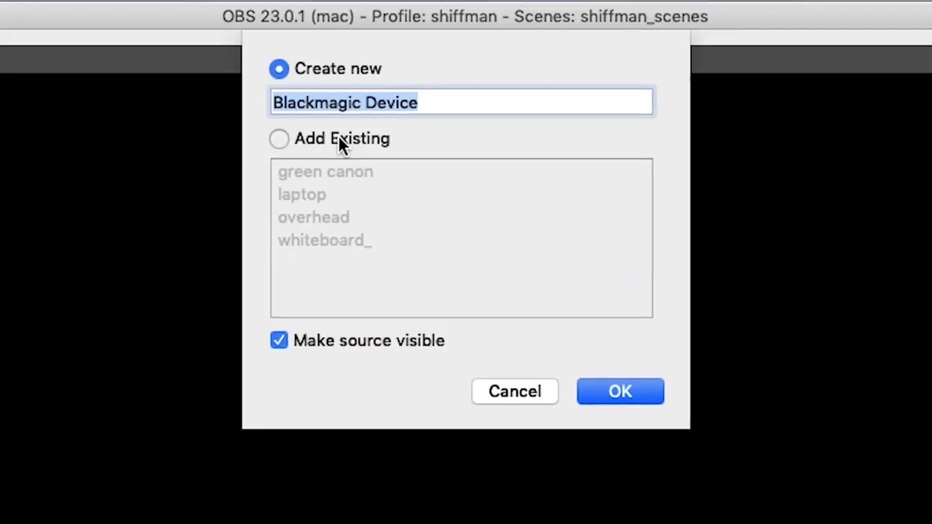
click(339, 138)
click(337, 173)
click(617, 393)
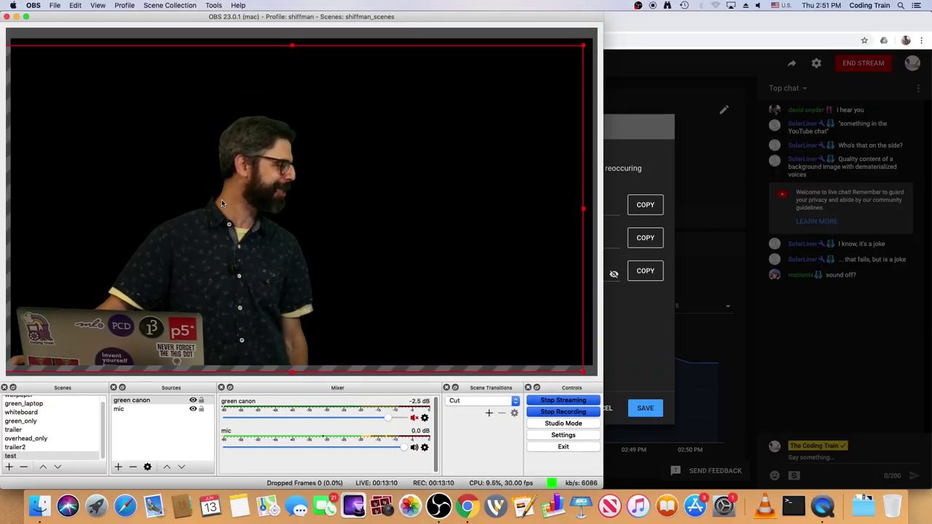
Check the green canon filters and nudge the scaled-down camera into place on the canvas.
right_click(231, 198)
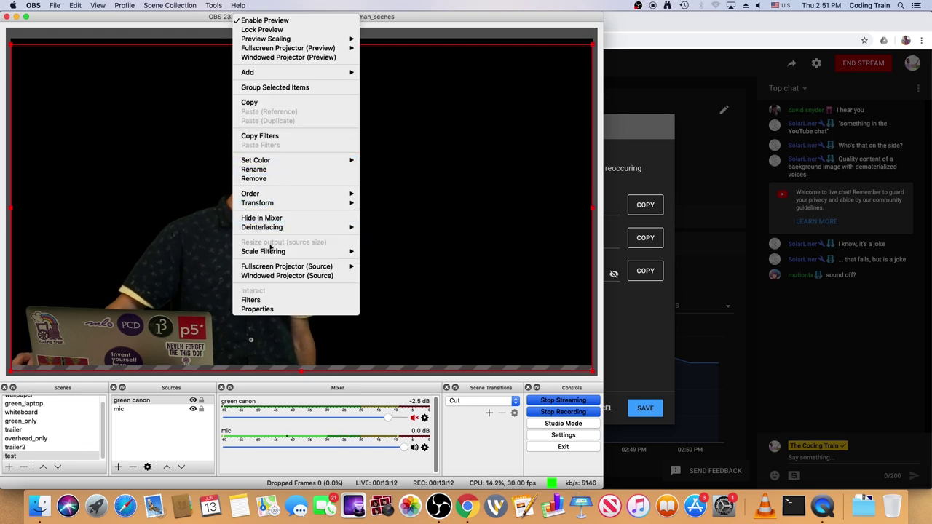
click(272, 300)
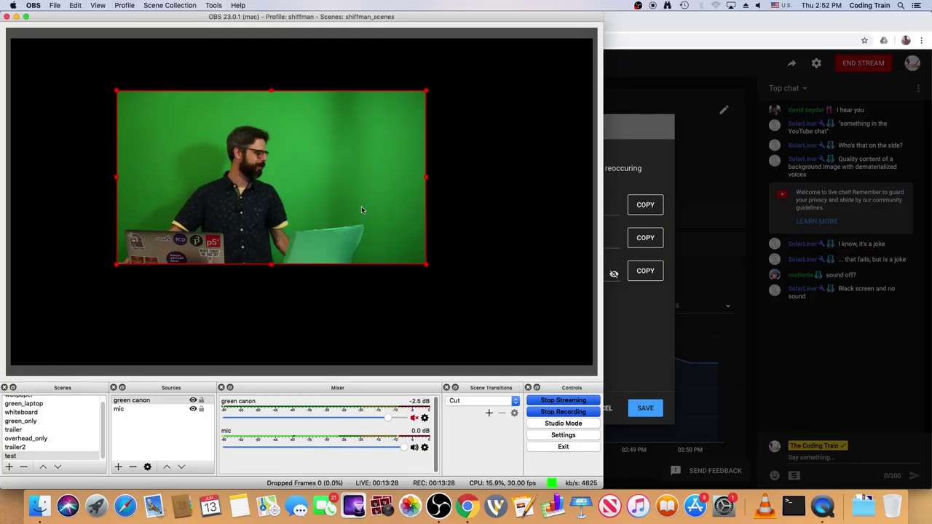
mouse_move(358, 197)
mouse_down()
mouse_move(374, 212)
mouse_move(367, 191)
mouse_move(343, 185)
mouse_move(358, 196)
mouse_up()
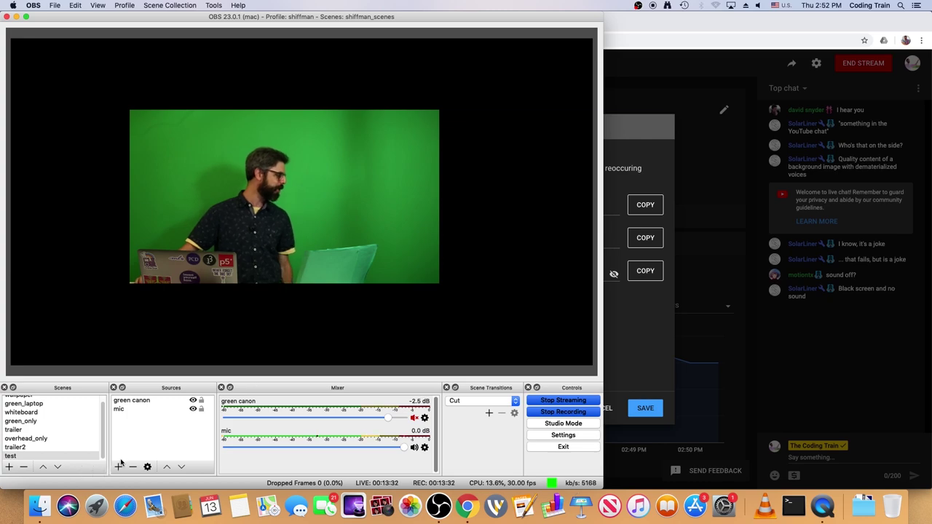
Add the existing 'laptop' video capture source to the test scene, filling the canvas.
click(118, 466)
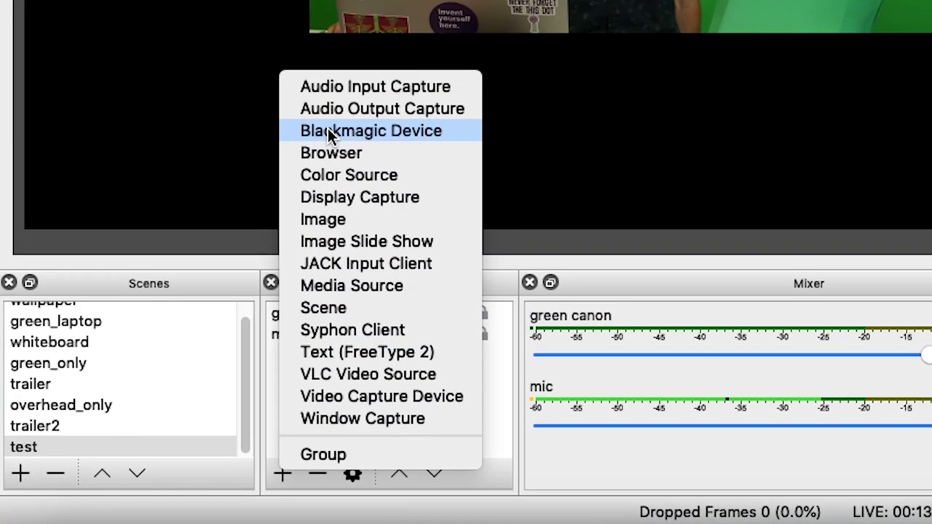
click(222, 308)
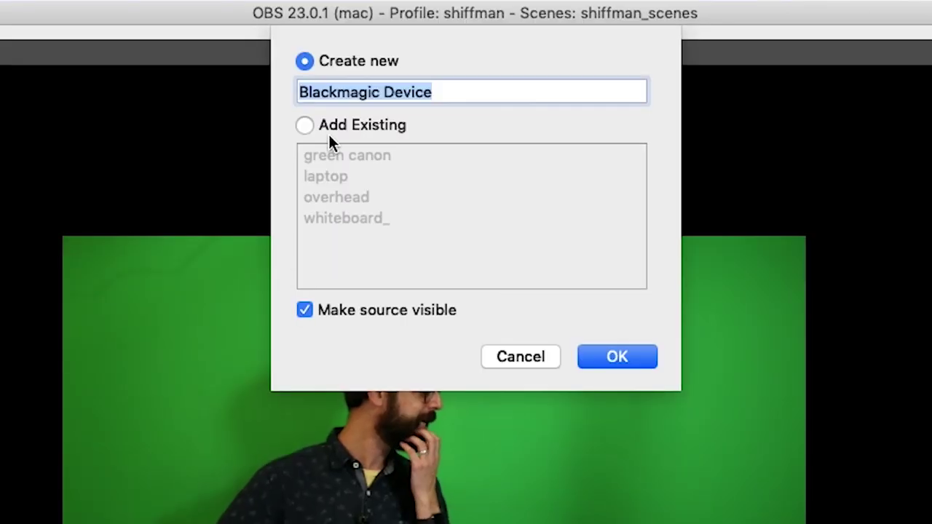
click(324, 125)
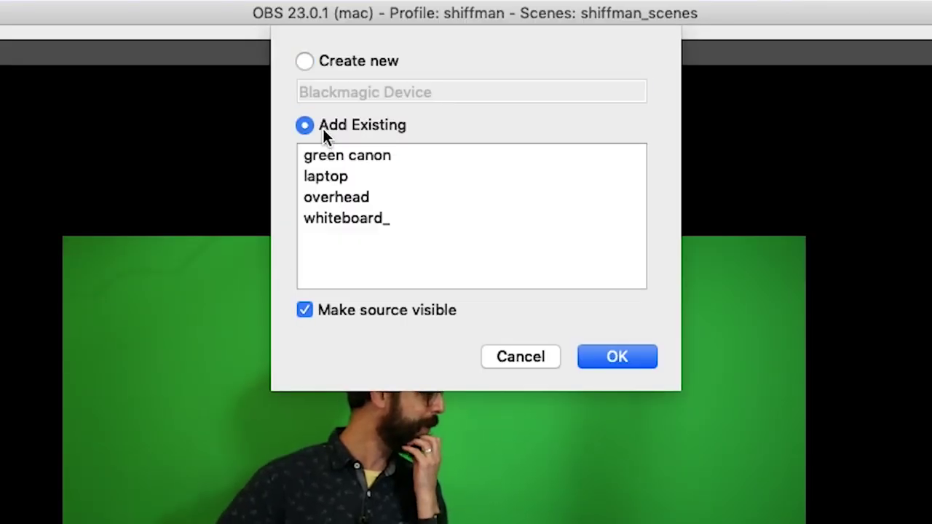
click(339, 176)
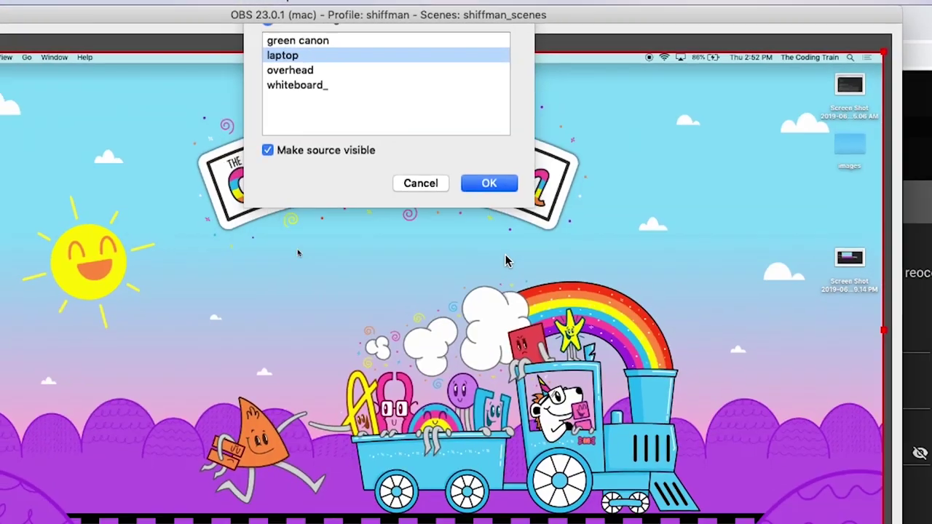
click(617, 357)
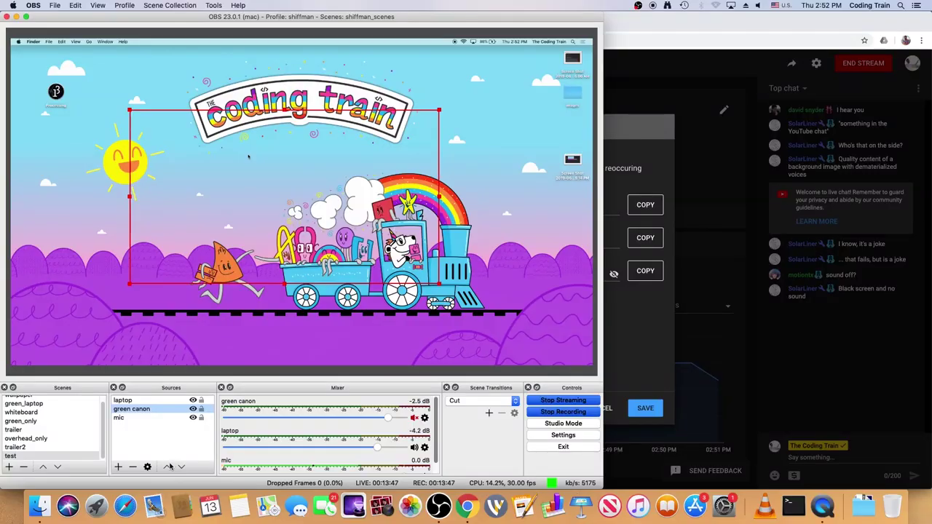
Raise green canon above laptop, enable its Chroma Key filter, and drag it to the left edge.
click(169, 466)
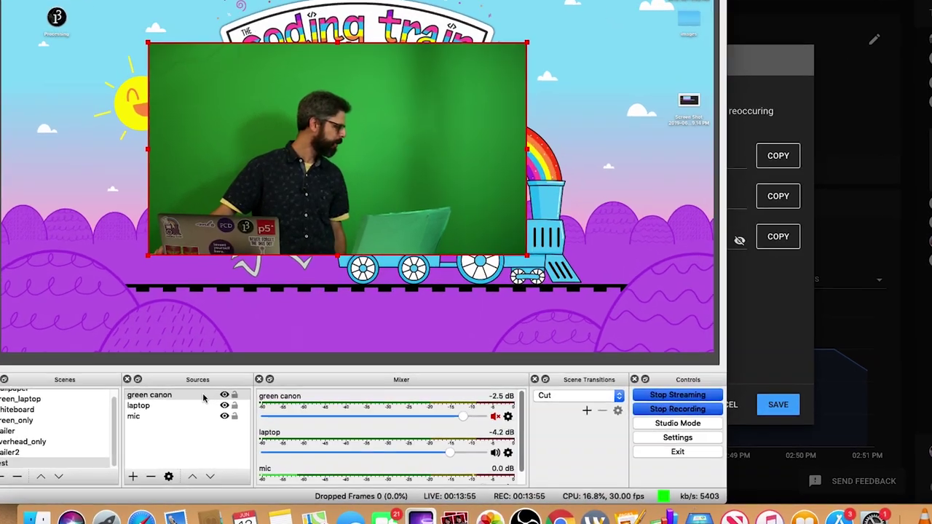
right_click(179, 403)
click(198, 380)
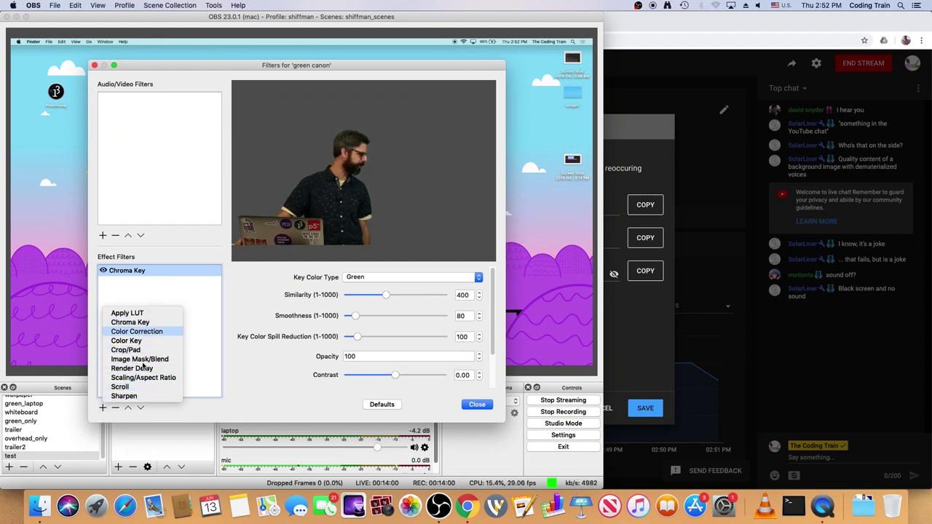
click(477, 405)
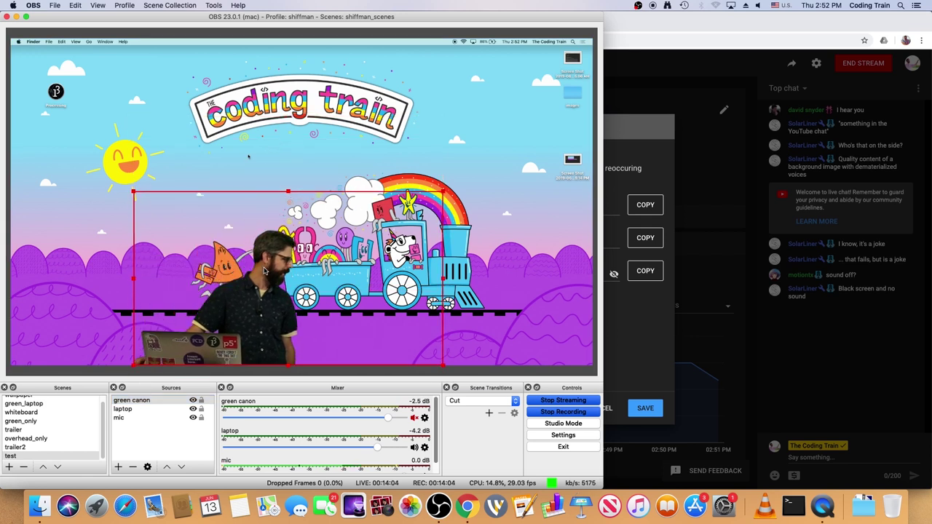
drag(289, 270, 164, 268)
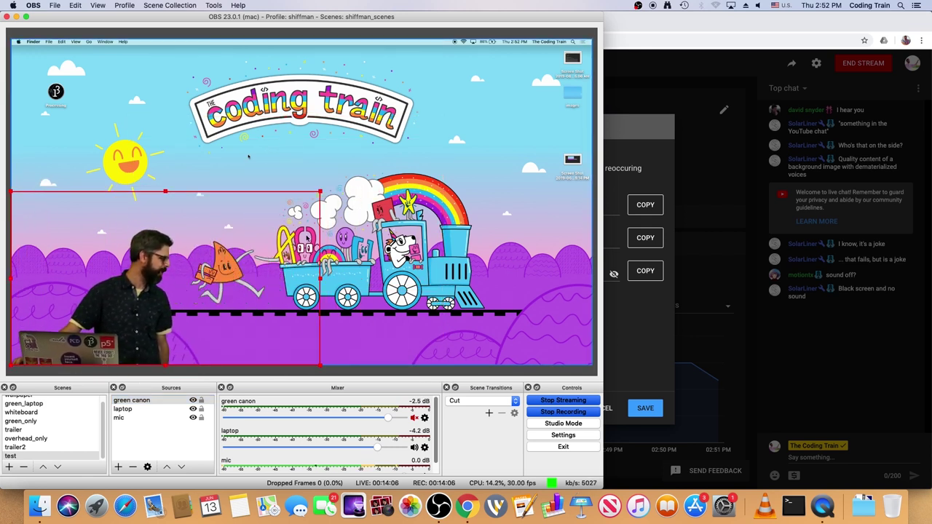
Select the full-frame 'laptop' source so the p5.js web editor shows beside the camera.
click(390, 229)
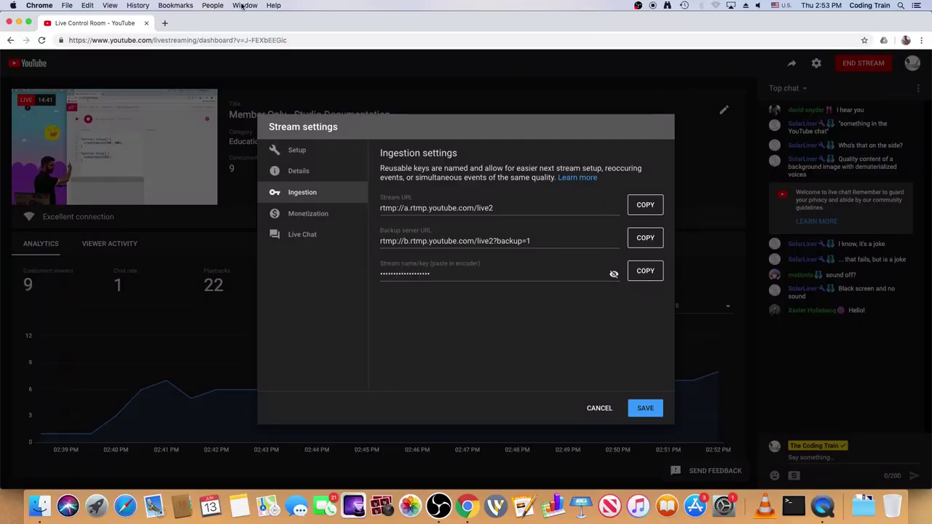
Pop out the live chat window, zoom it to 200%, and jump to the newest messages.
click(241, 6)
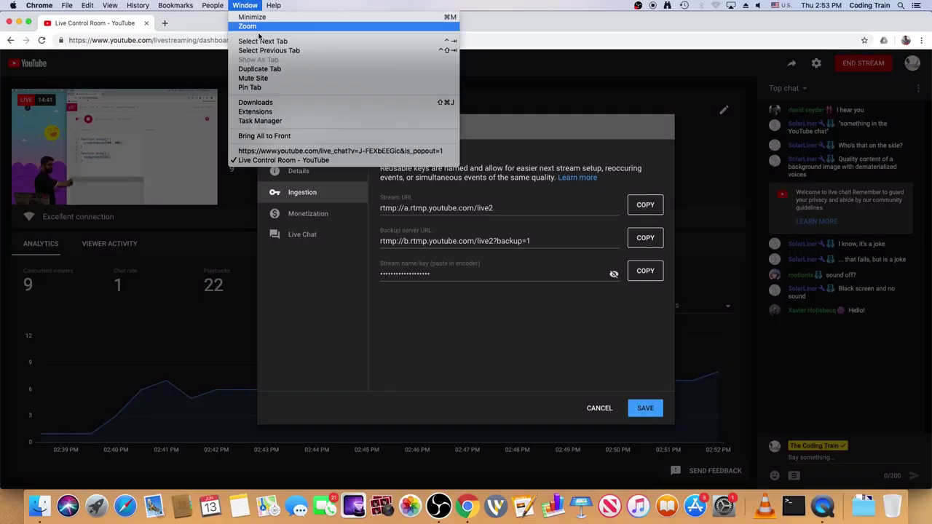
click(291, 149)
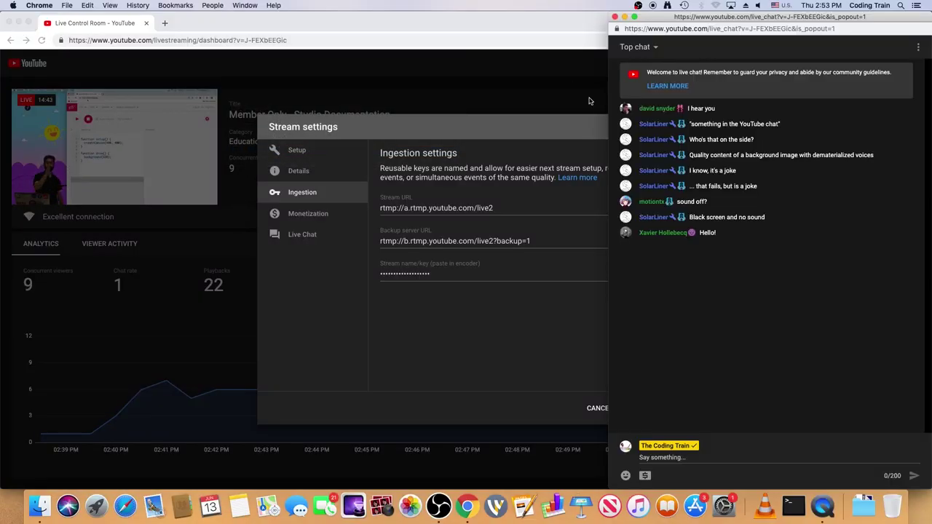
click(438, 506)
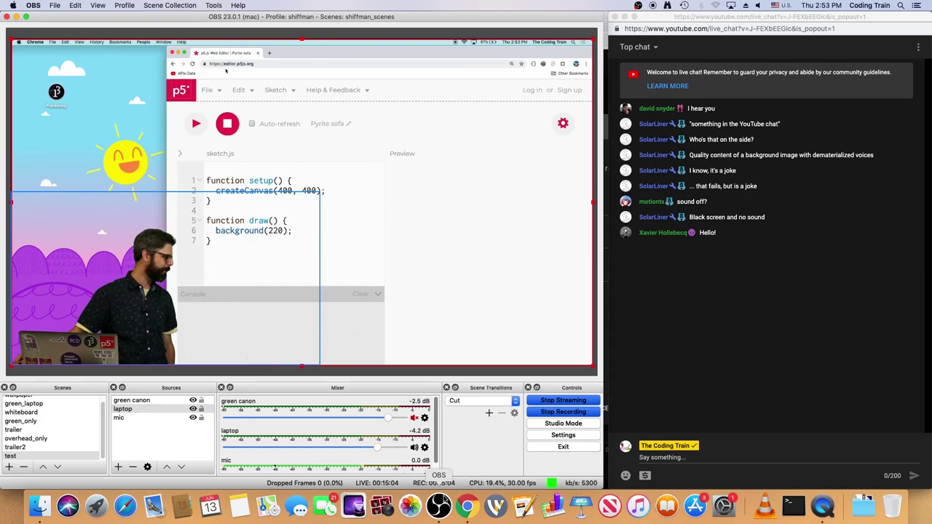
click(662, 163)
key(super+equal)
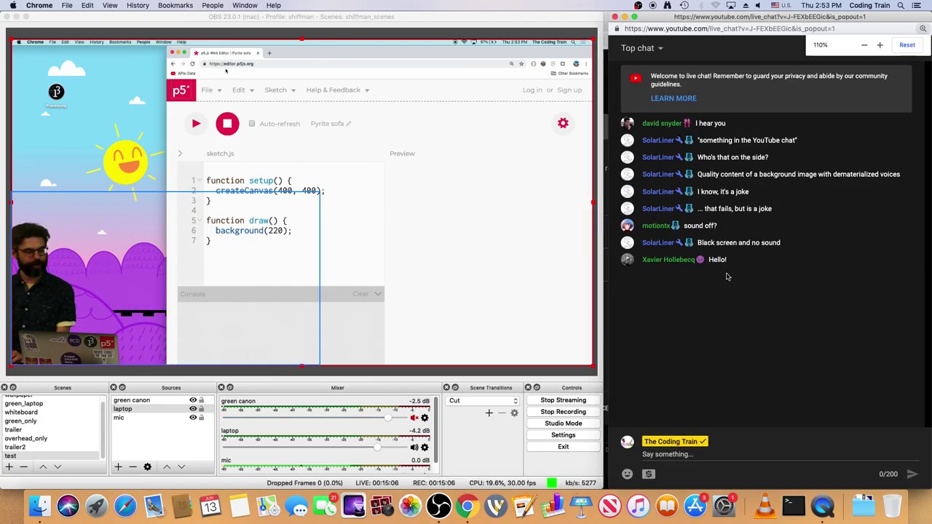
key(super+equal)
key(super+equal)
key(super+equal)
key(super+equal)
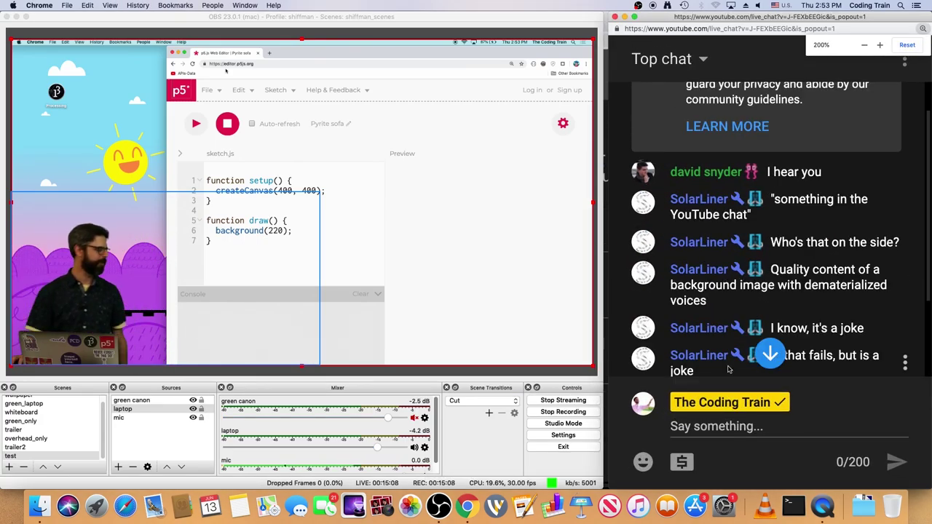
click(770, 355)
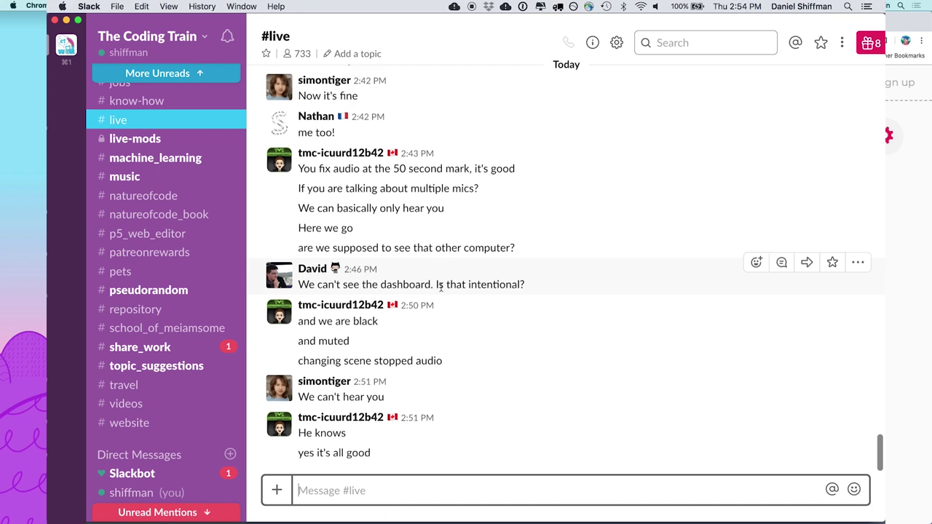
Switch back to the YouTube live control room with Cmd+Tab.
key(super+Tab)
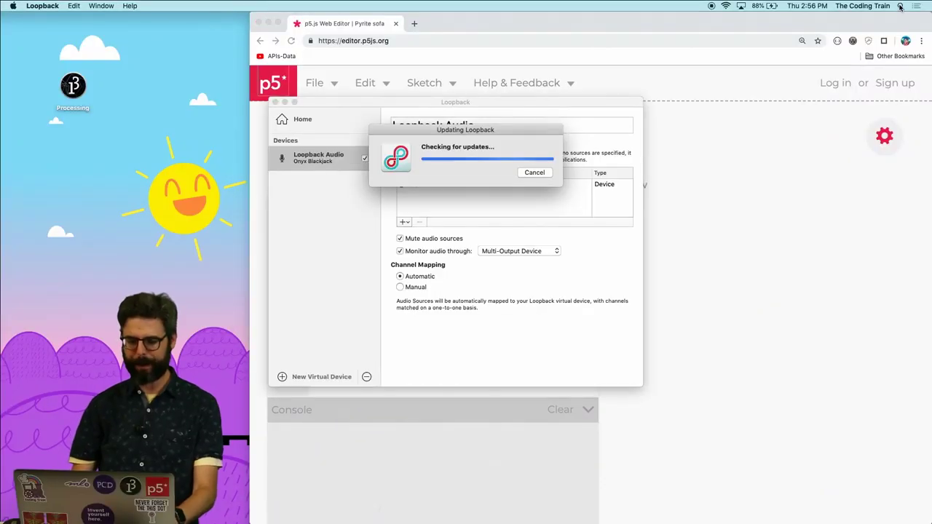
Dismiss Loopback's update check and leave monitoring through Multi-Output Device unchanged.
click(427, 335)
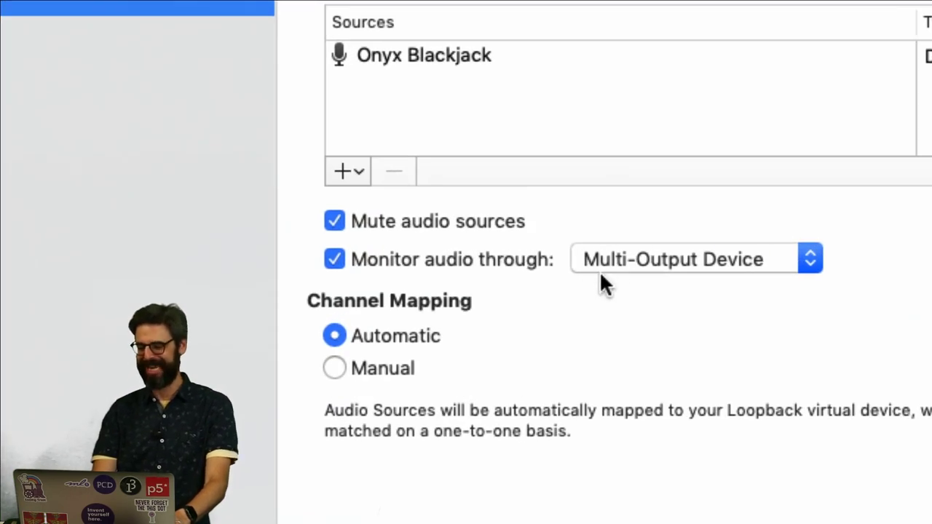
click(617, 261)
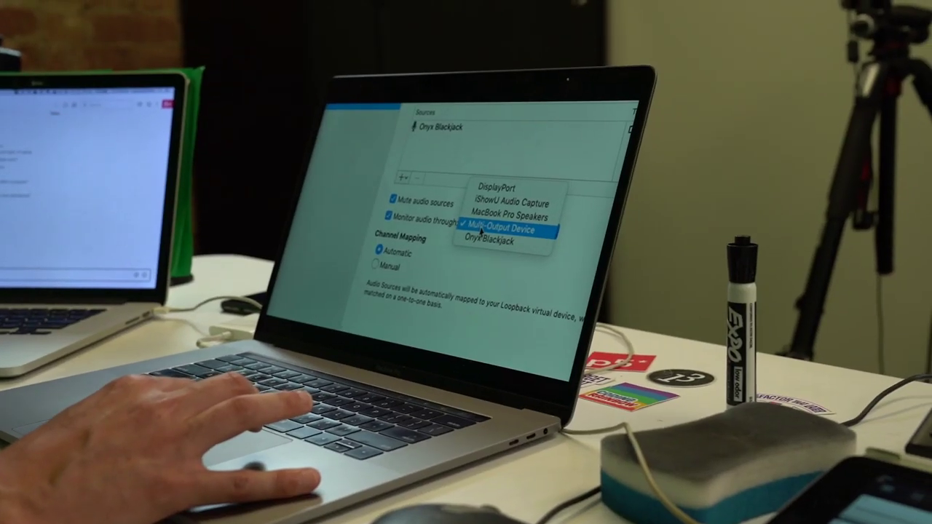
click(620, 260)
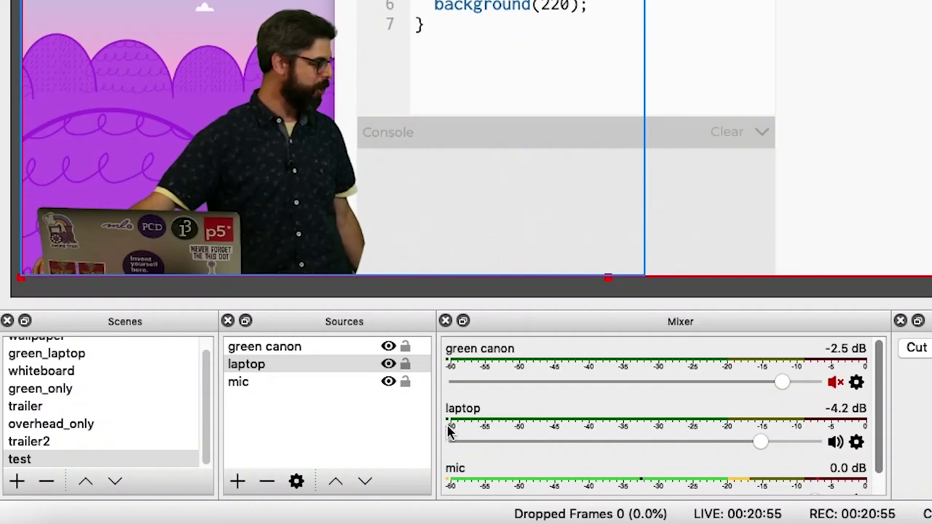
Scroll the Scenes list to the top and select the 'whiteboard' scene.
drag(207, 386, 202, 331)
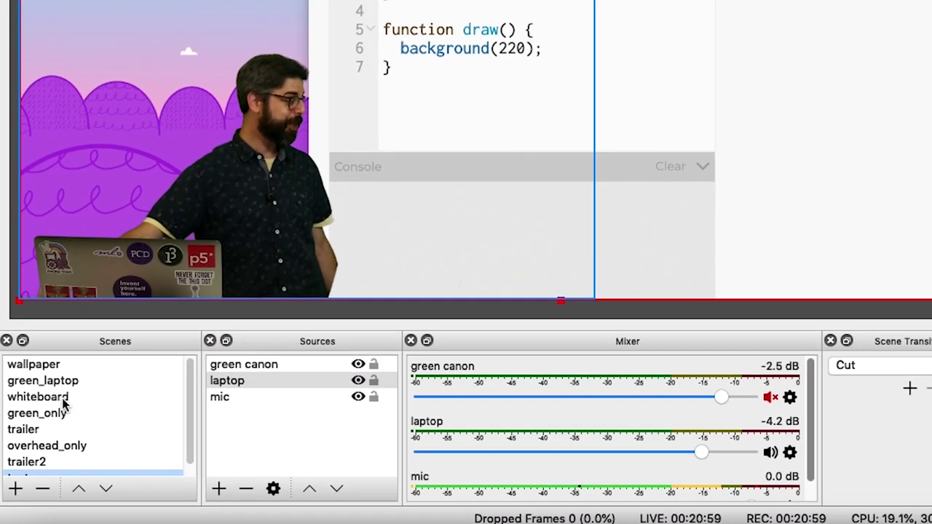
click(67, 386)
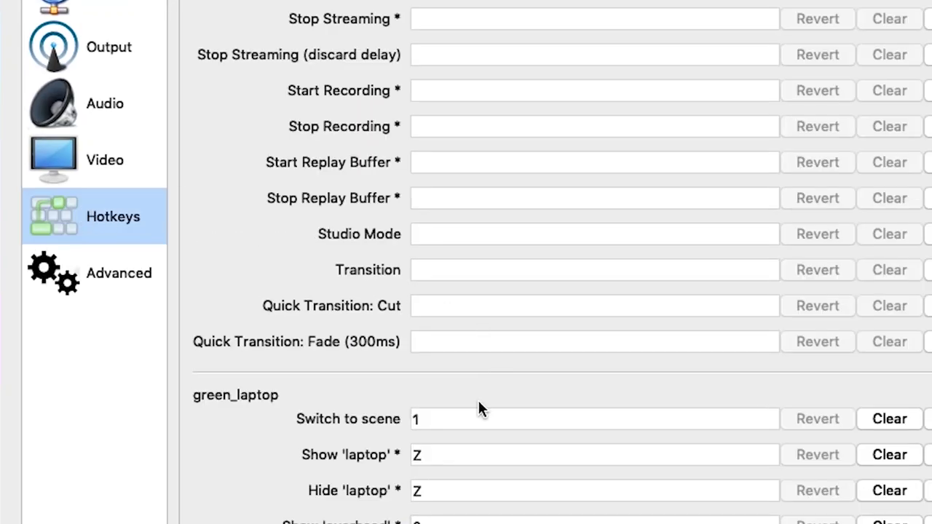
Scroll through the green_laptop hotkeys to check 1 for the scene, Z for laptop, 0 overhead, 9 brilliant.
scroll(478, 408, down, 10)
scroll(478, 408, up, 5)
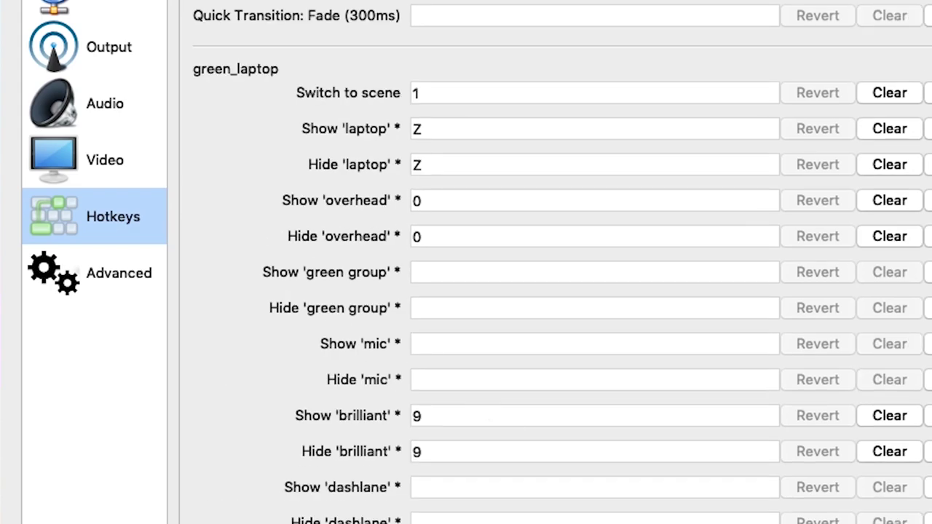